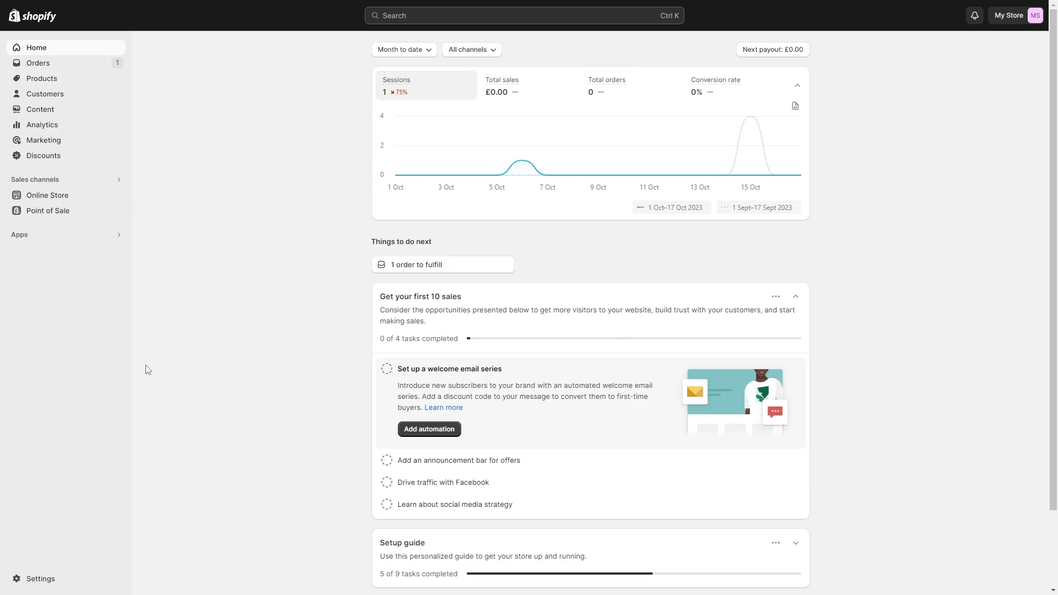
Go to Settings and open the United Kingdom market listed under Active in Markets.
click(41, 579)
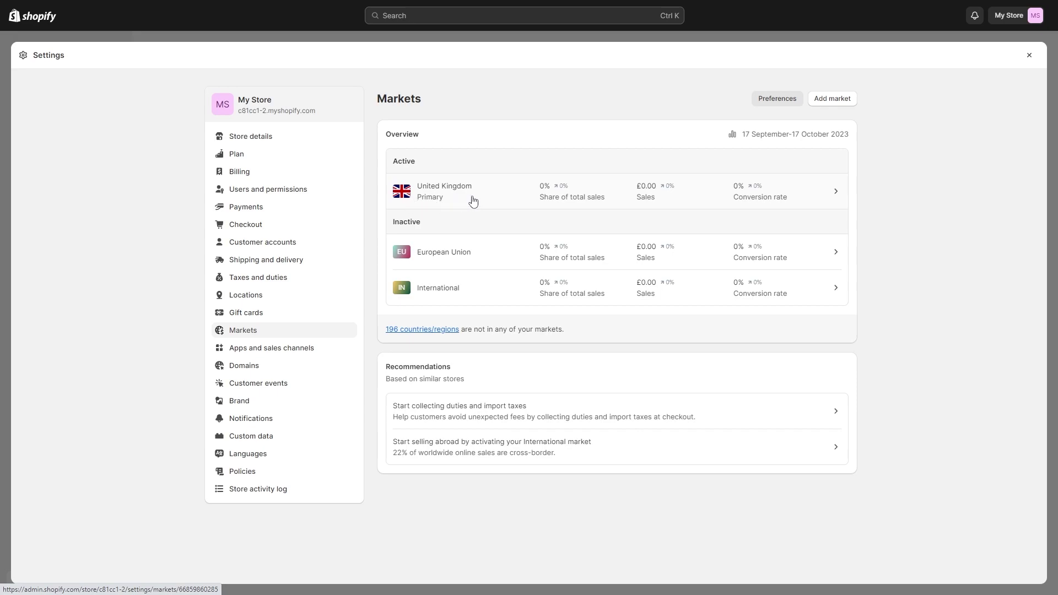
click(809, 195)
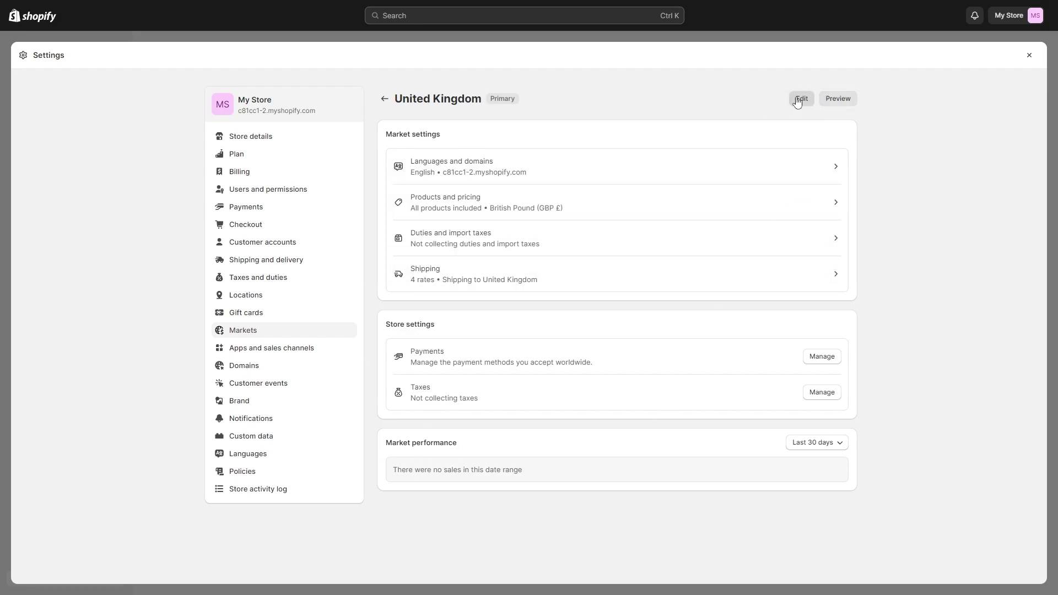
Change the primary market's region from United Kingdom to Belgium, save, and read the move warning.
click(799, 99)
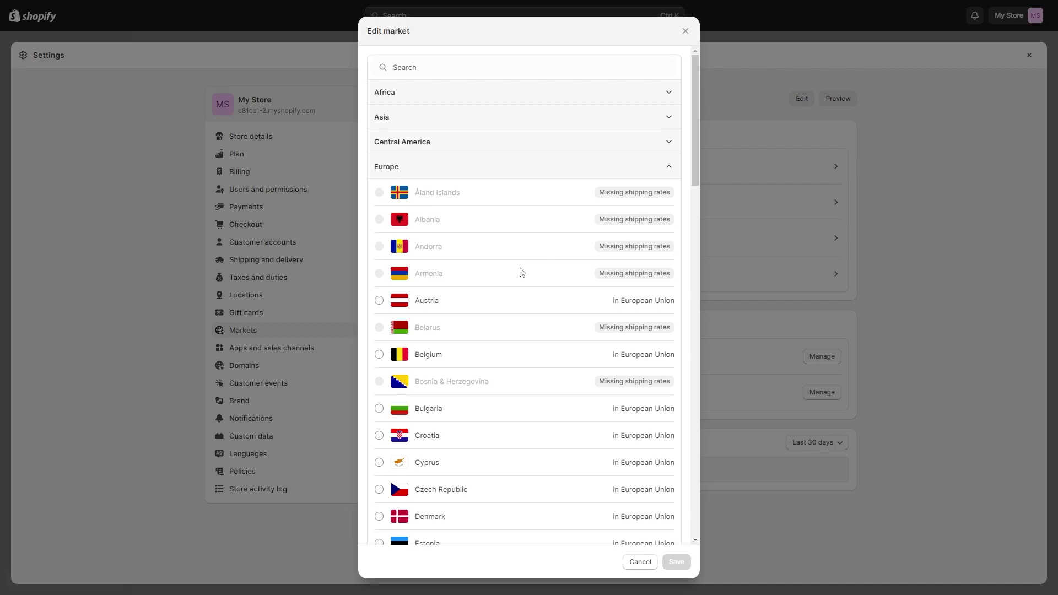
click(378, 354)
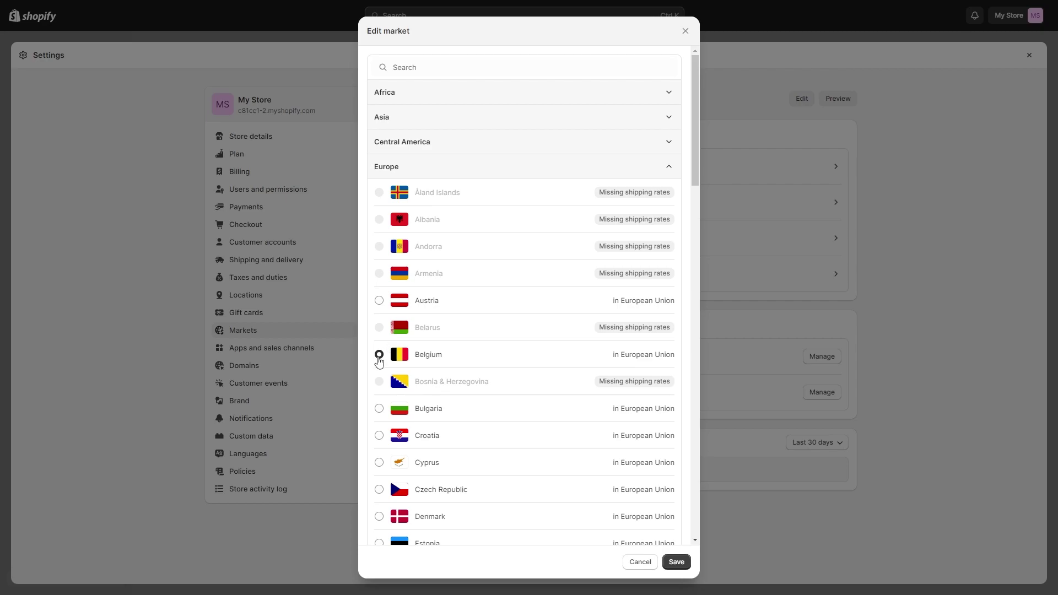
click(676, 561)
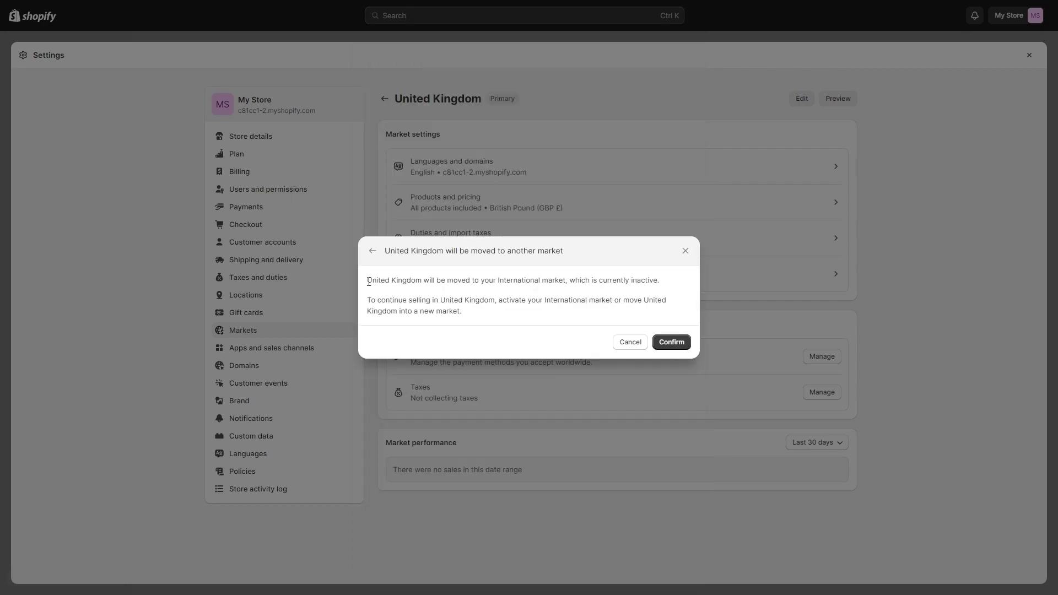
drag(368, 281, 541, 278)
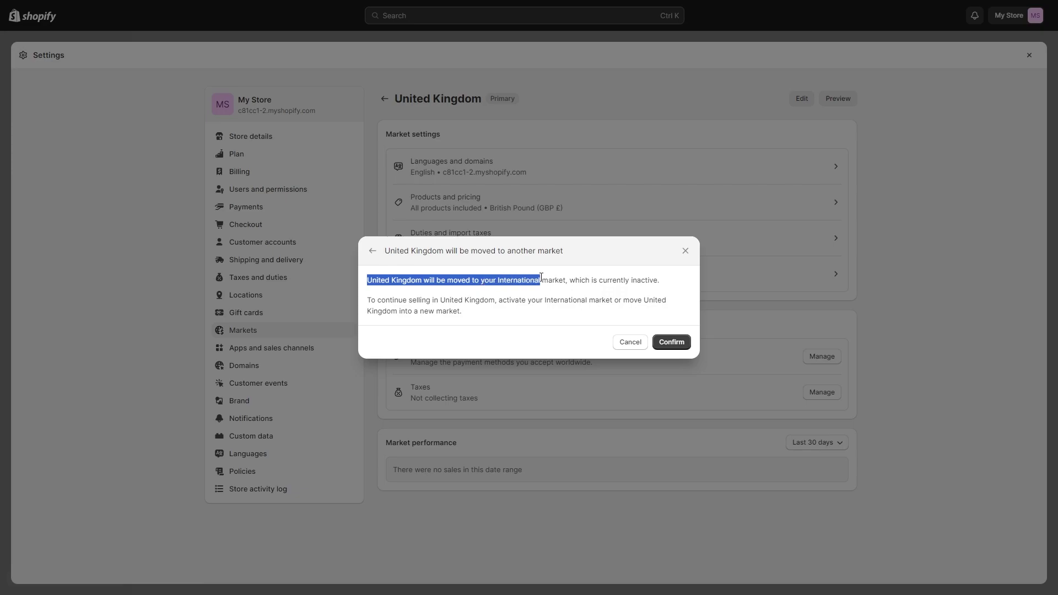
drag(542, 278, 628, 278)
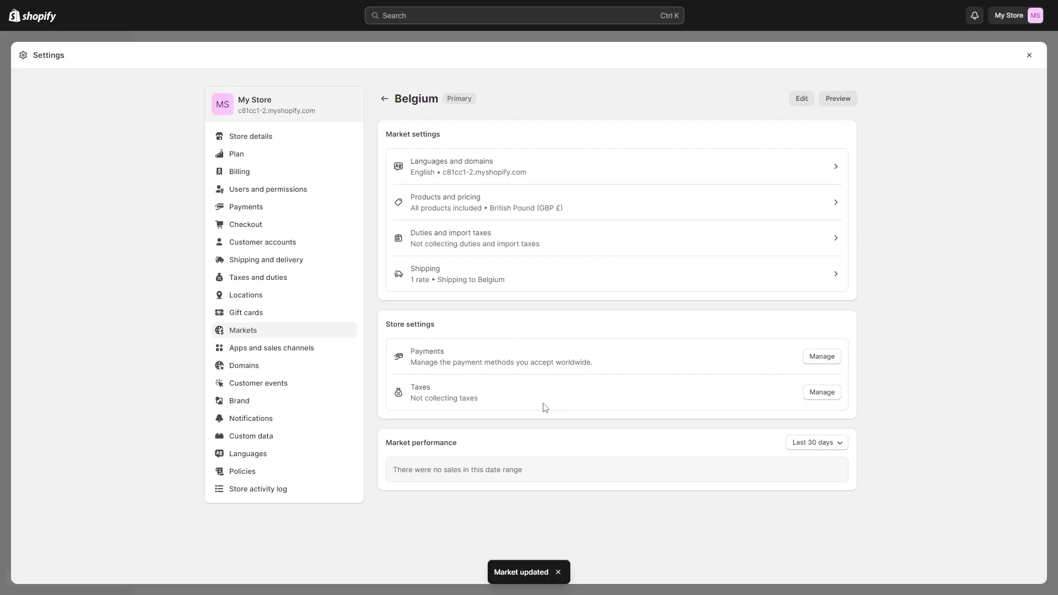
click(672, 341)
mouse_move(385, 100)
mouse_down()
mouse_move(490, 95)
mouse_move(396, 97)
mouse_up()
click(451, 108)
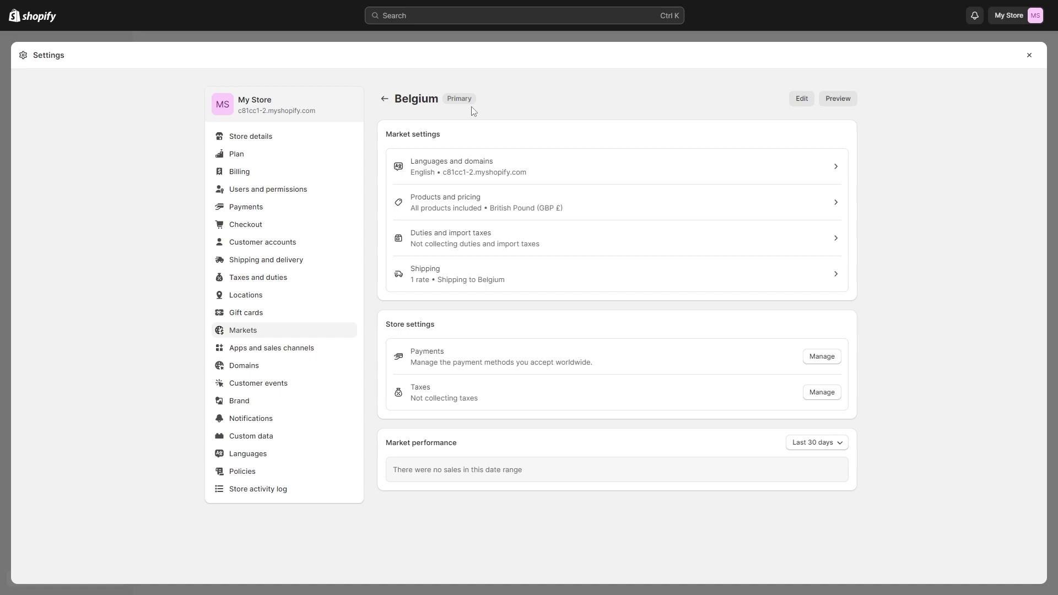
Go back from the Belgium market page to the Markets overview.
click(384, 98)
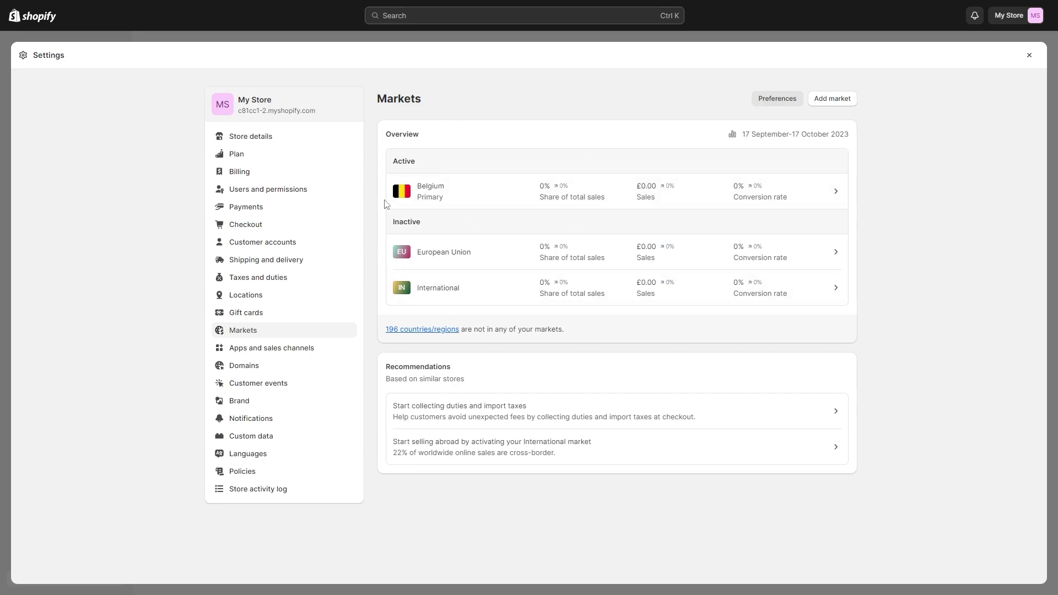